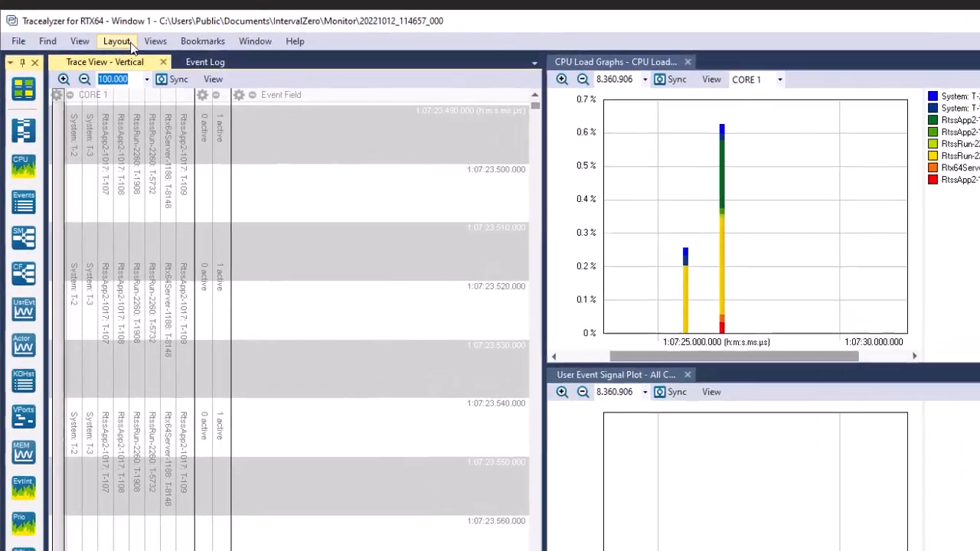
# Reset the window to the default layout and zoom the vertical trace view out to show the full trace
pyautogui.click(120, 42)
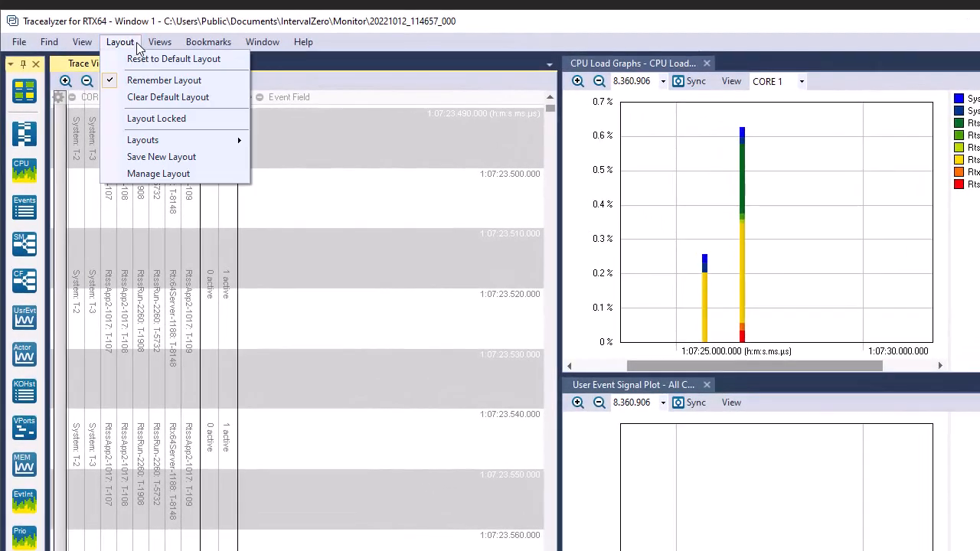
pyautogui.click(160, 59)
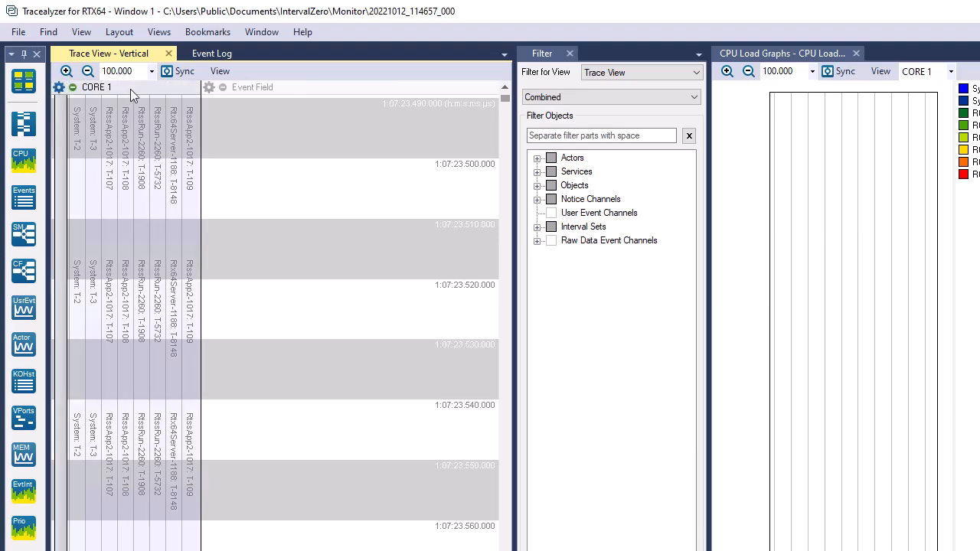
pyautogui.rightClick(340, 386)
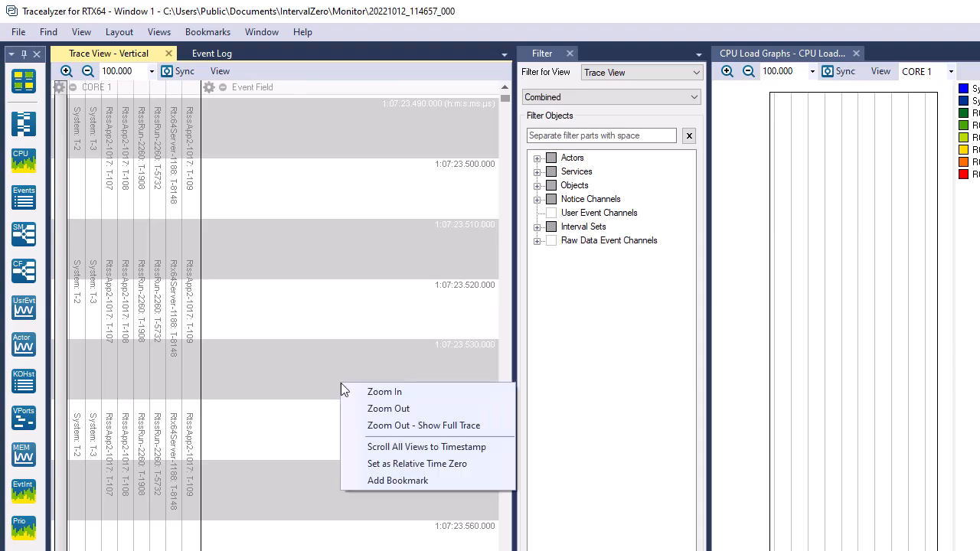
pyautogui.click(375, 426)
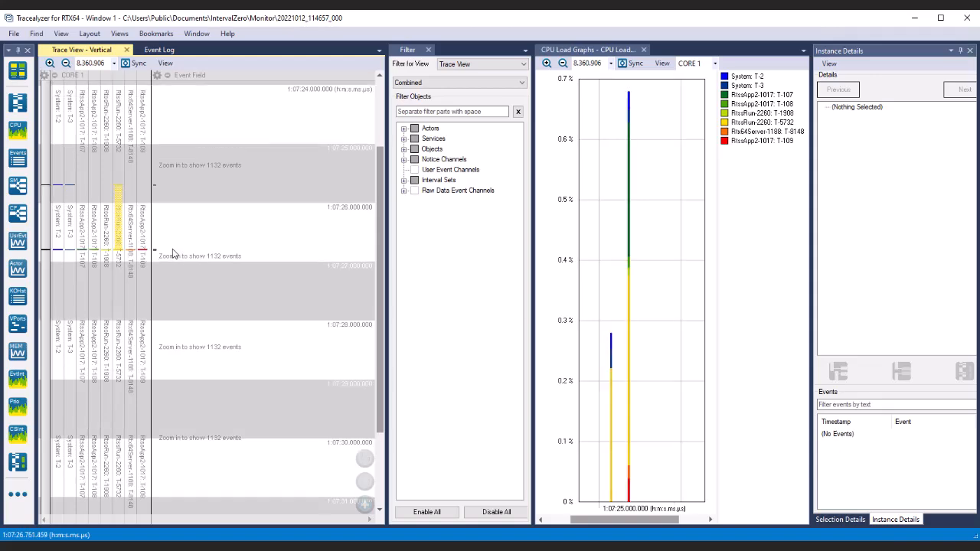
# Zoom the trace view in on the RtssApp2-1017 thread activity around 1:07:26.790
pyautogui.scroll(3, 172, 261)
pyautogui.scroll(3, 171, 262)
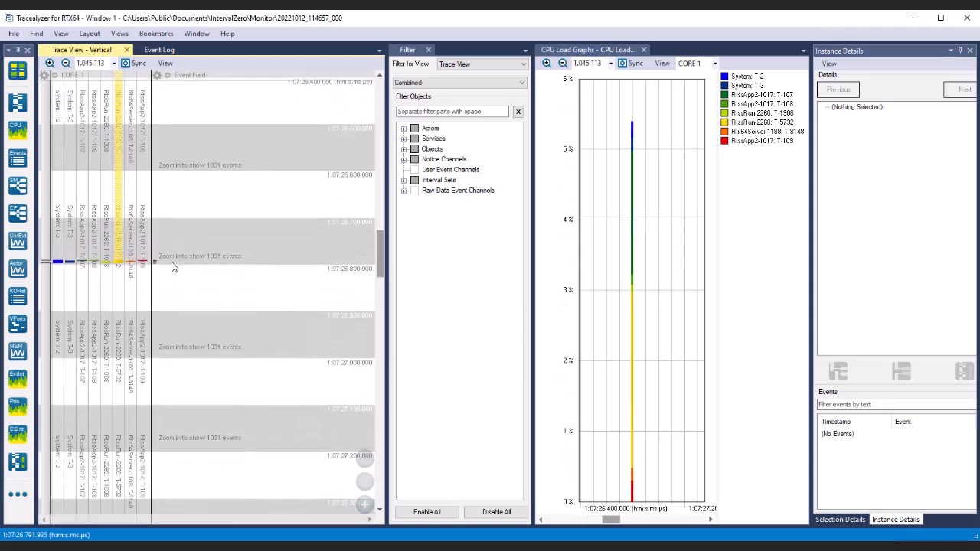
pyautogui.scroll(5, 169, 210)
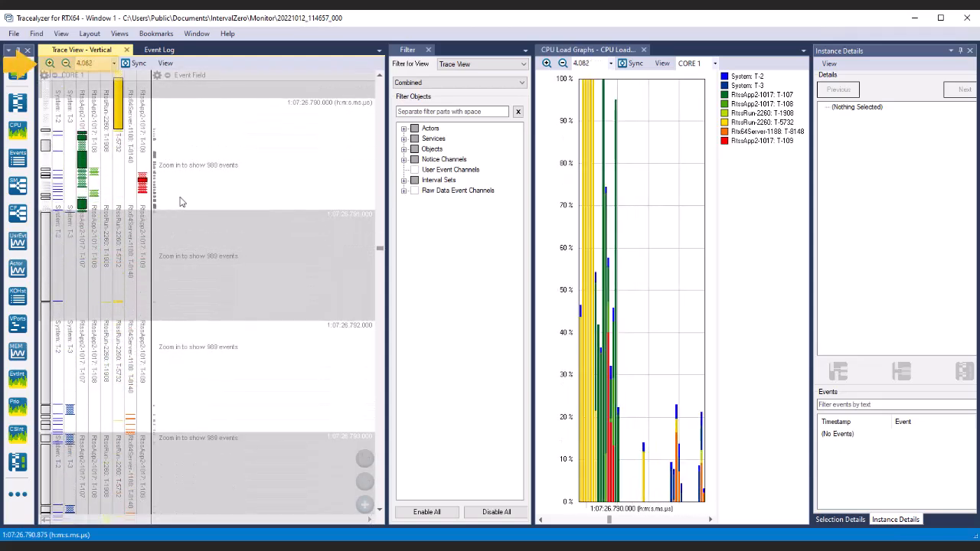
pyautogui.scroll(3, 175, 209)
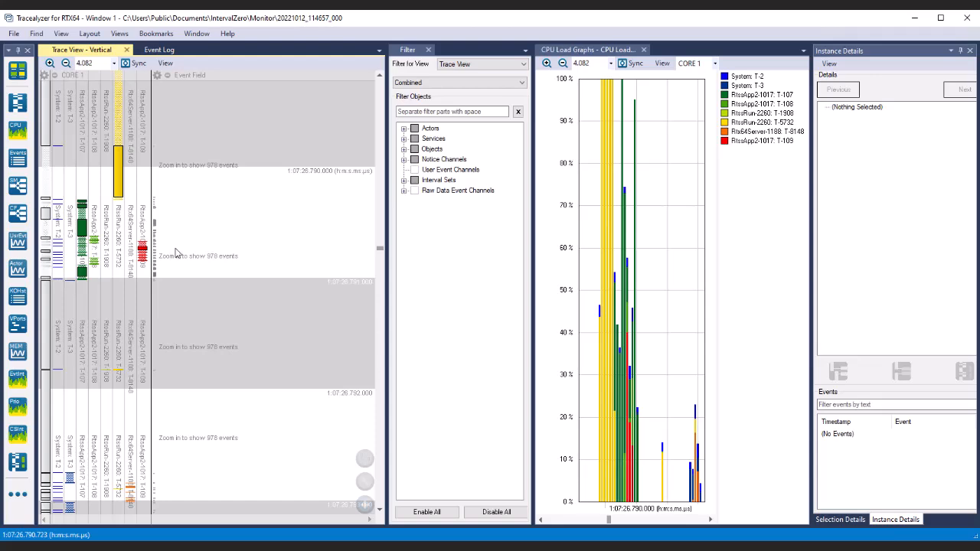
pyautogui.scroll(2, 173, 252)
pyautogui.scroll(2, 174, 253)
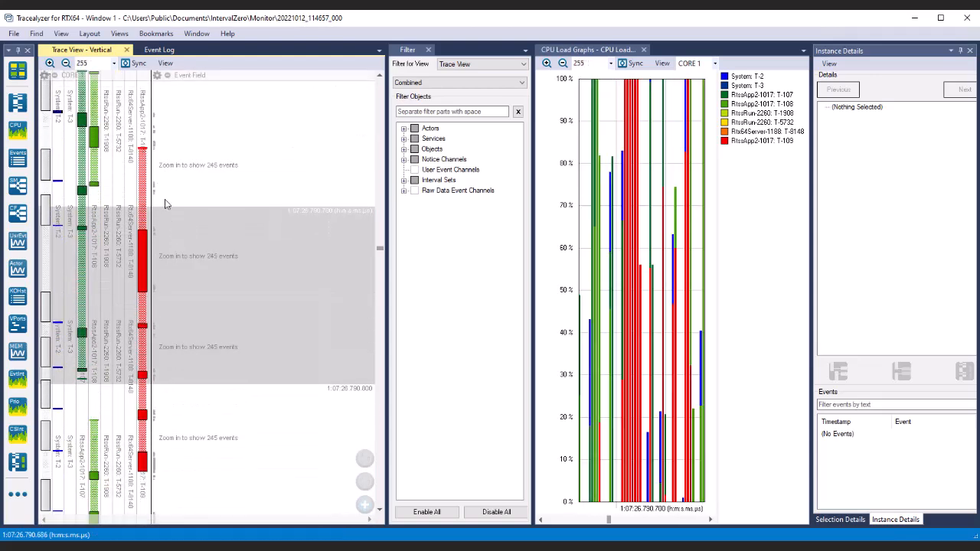
pyautogui.scroll(-1, 177, 236)
pyautogui.scroll(-1, 177, 236)
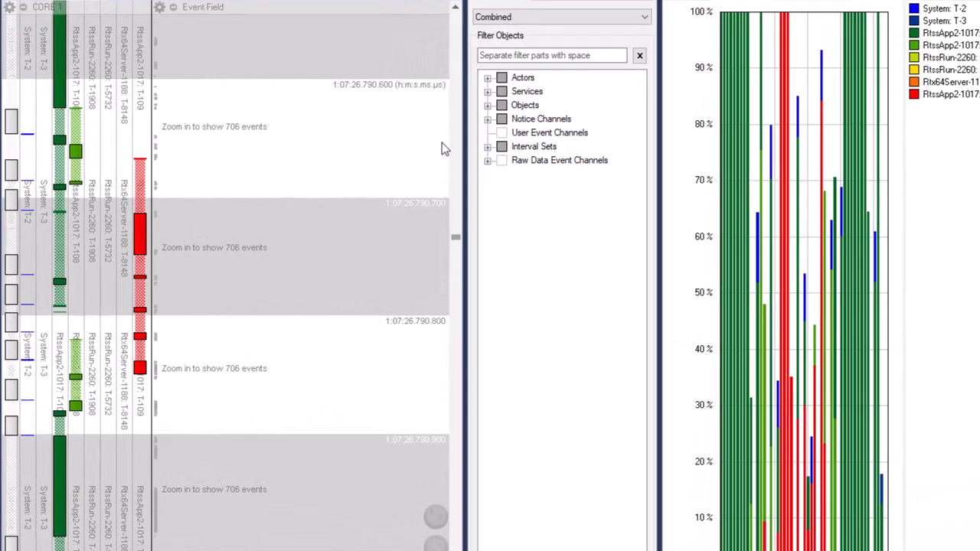
# Filter out the actors RtssRun-2260 and Rtx64Server-1188 and the System threads T-2 and T-3, leaving RtssApp2-1017 enabled
pyautogui.click(489, 78)
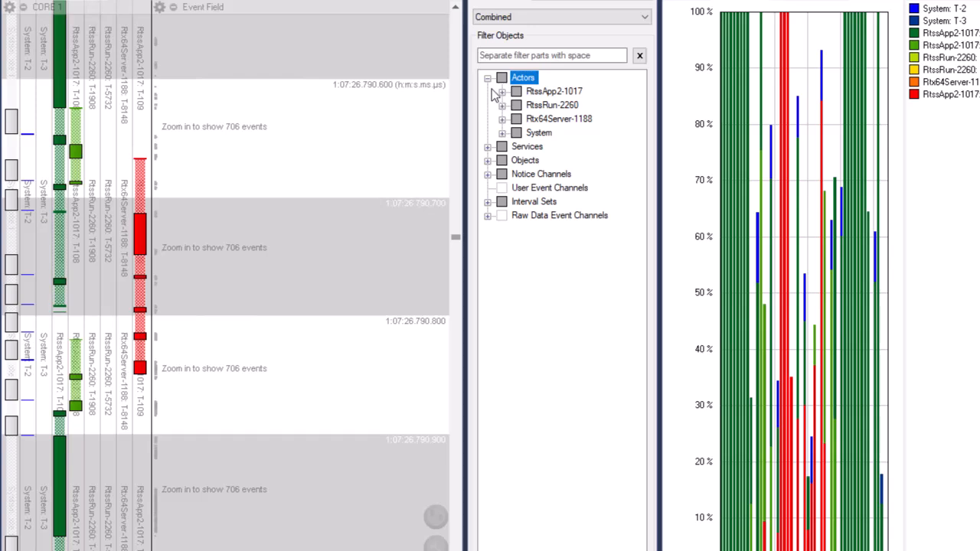
pyautogui.click(516, 105)
pyautogui.click(517, 119)
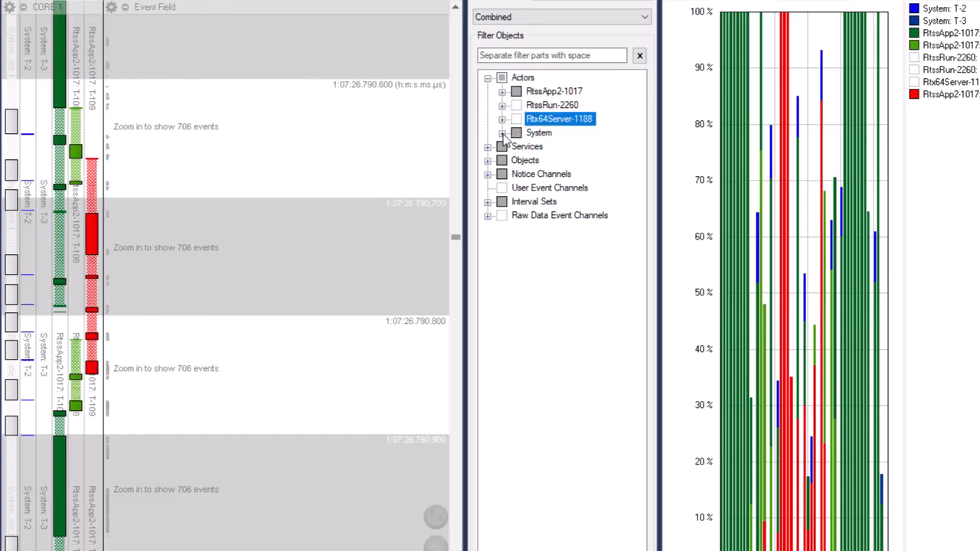
pyautogui.click(502, 132)
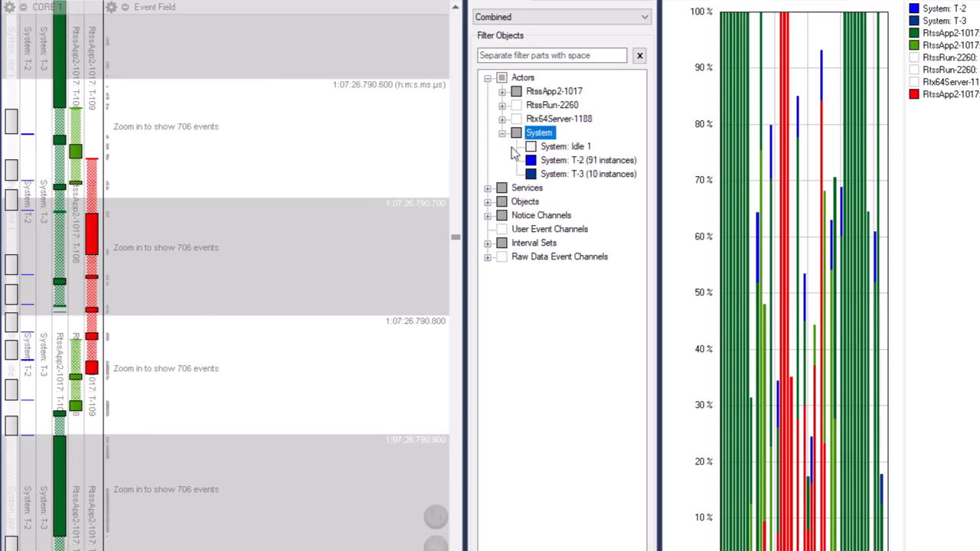
pyautogui.click(530, 160)
pyautogui.click(531, 174)
pyautogui.click(531, 174)
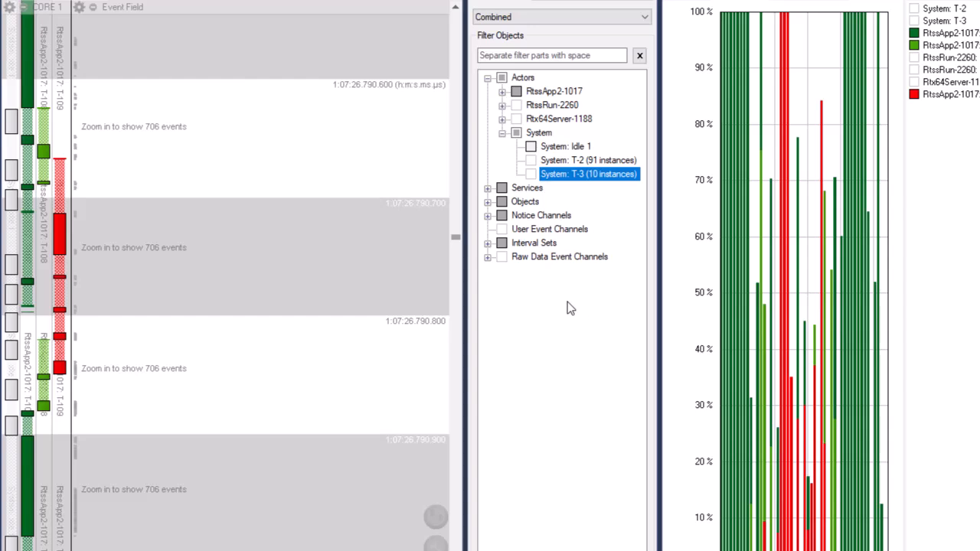
# Expand the Services and Notice Channels groups of the filter tree, as well as the Process service category
pyautogui.click(487, 187)
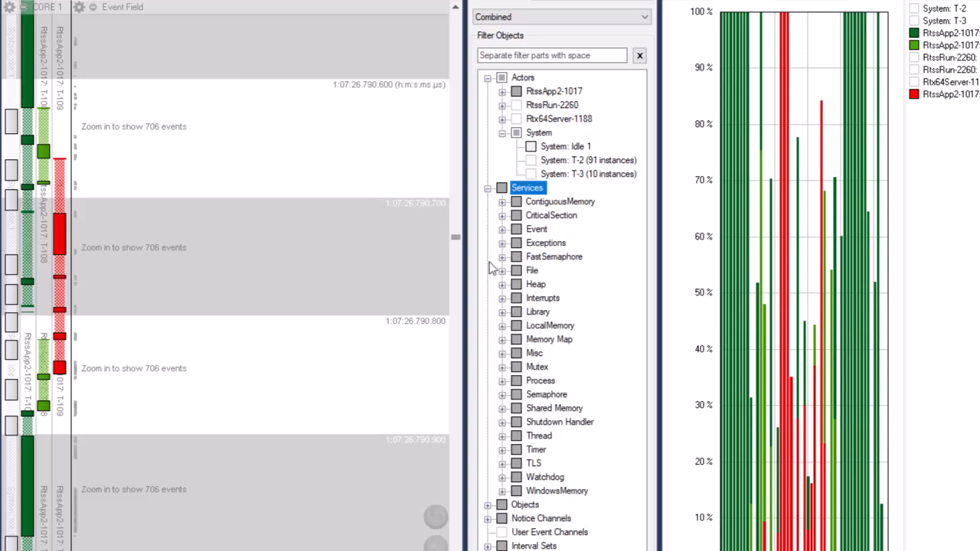
pyautogui.click(488, 519)
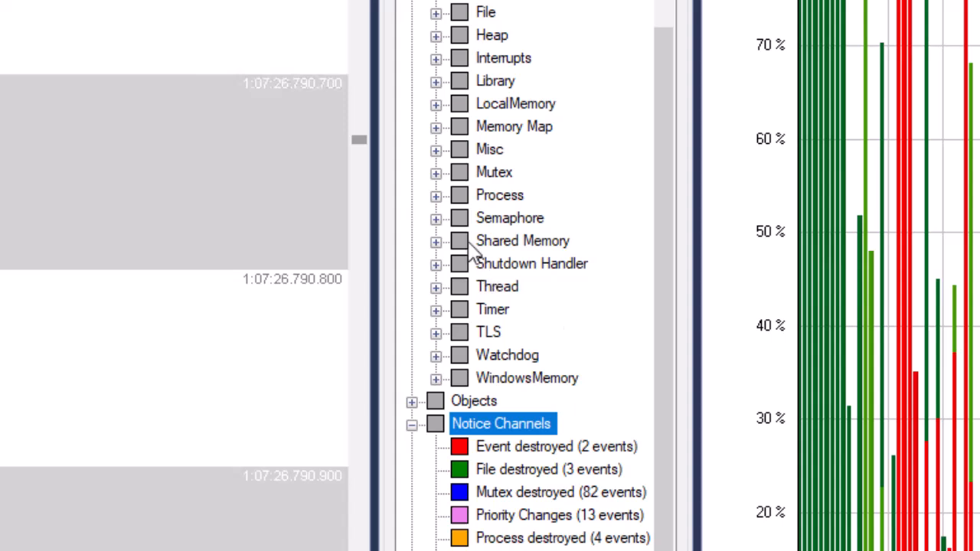
pyautogui.click(436, 196)
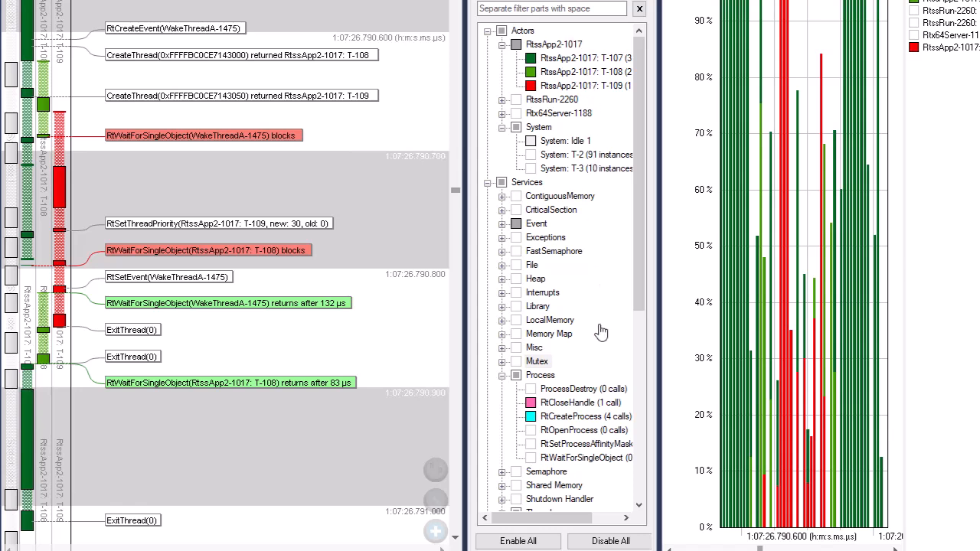
# Enable the Mutex services in the trace view filter and disable them again
pyautogui.click(516, 362)
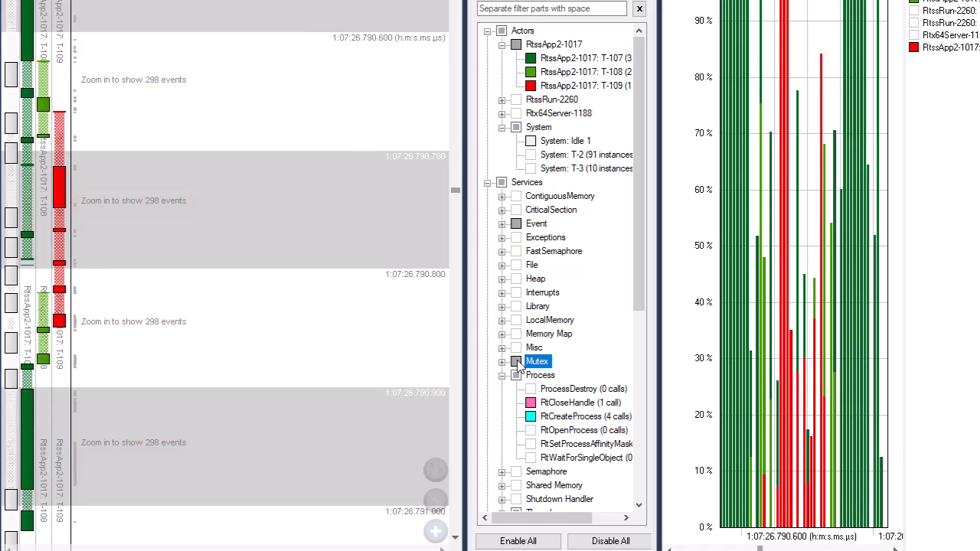
pyautogui.click(517, 363)
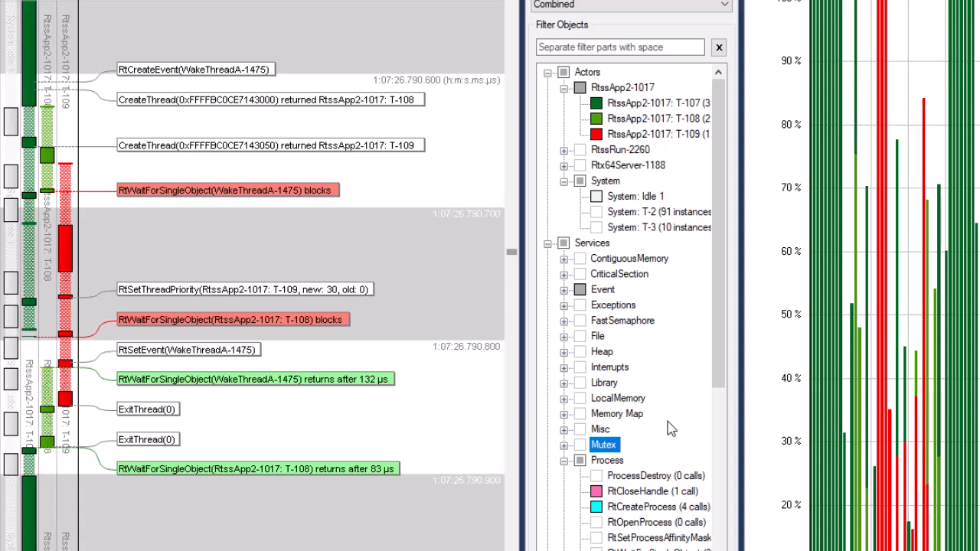
# Inspect the blocking RtWaitForSingleObject(WakeThreadA-1475) call of thread T-108 and its matching return in the trace view
pyautogui.click(295, 196)
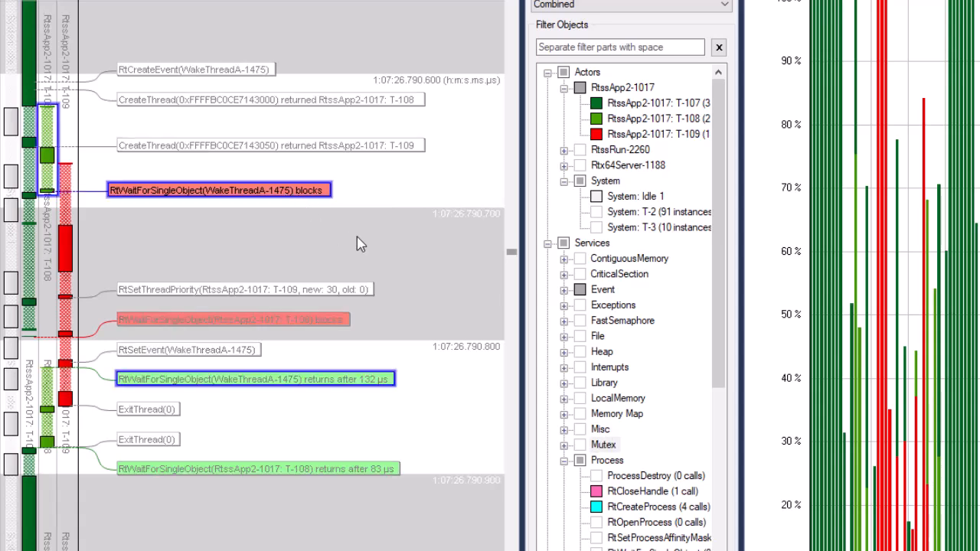
pyautogui.click(366, 386)
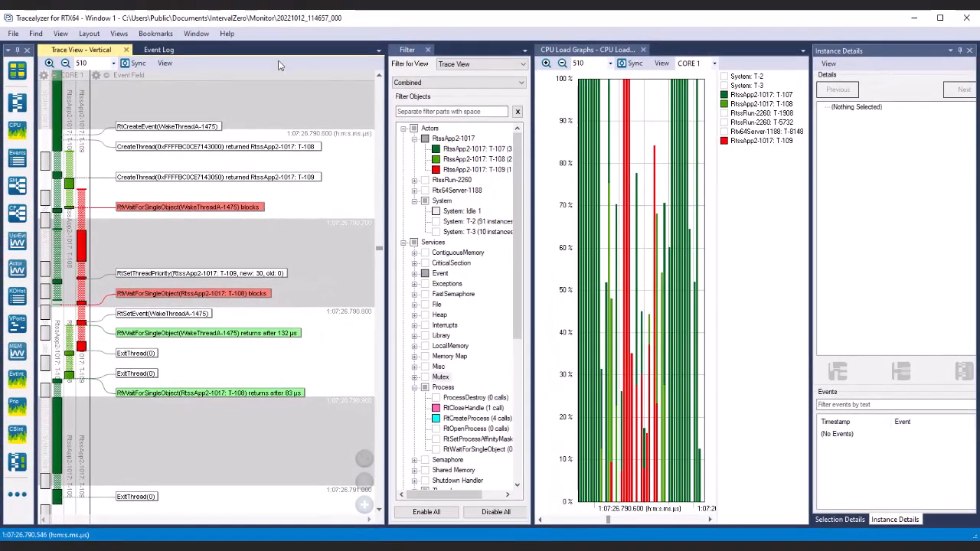
# Filter the event log to the events containing WakeThreadA
pyautogui.click(176, 50)
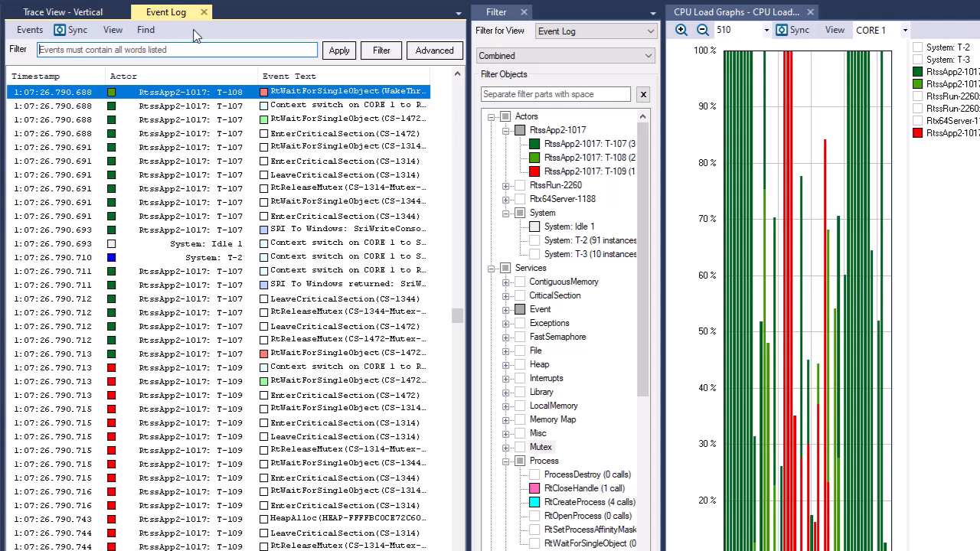
pyautogui.write('Wake')
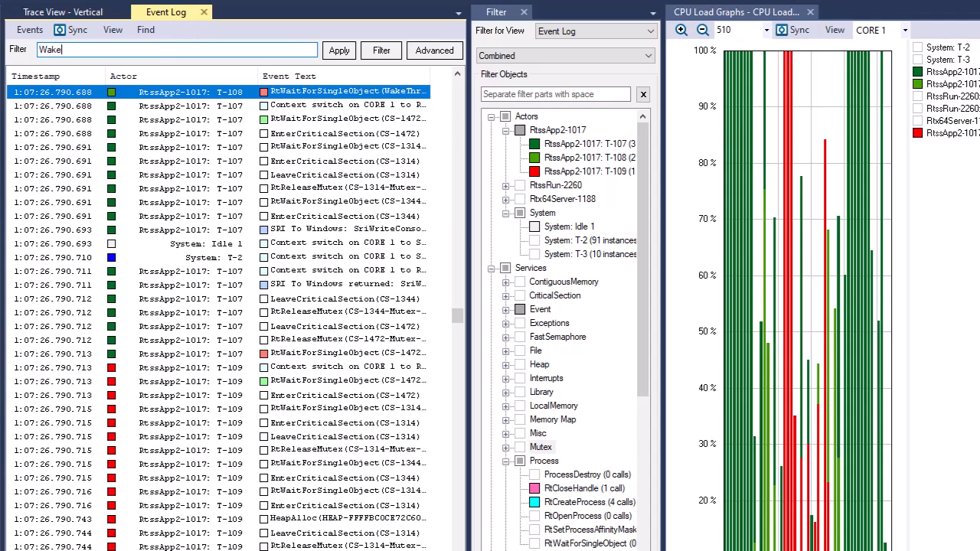
pyautogui.write('ThreadA')
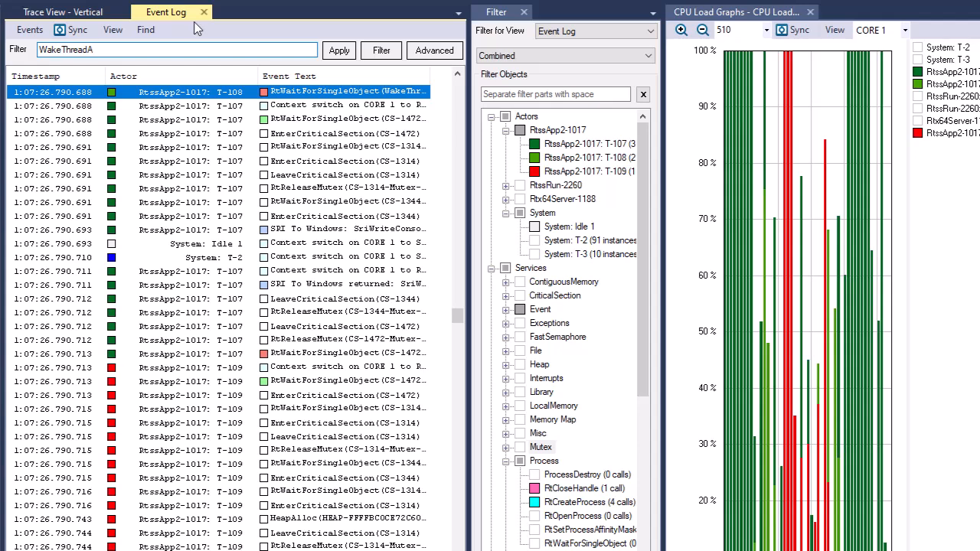
pyautogui.click(341, 52)
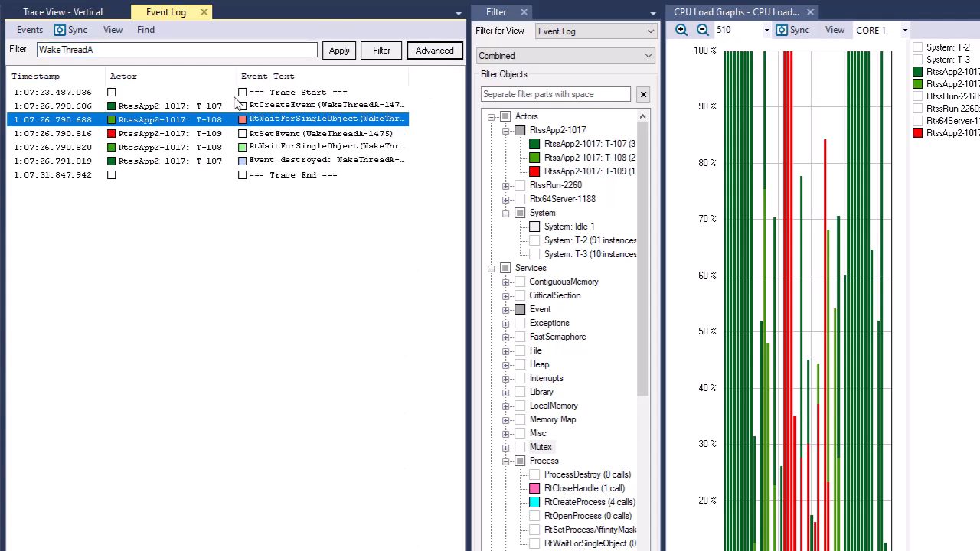
# Select thread T-109's RtSetEvent(WakeThreadA-1475) entry in the filtered log and view it in the vertical trace
pyautogui.click(192, 134)
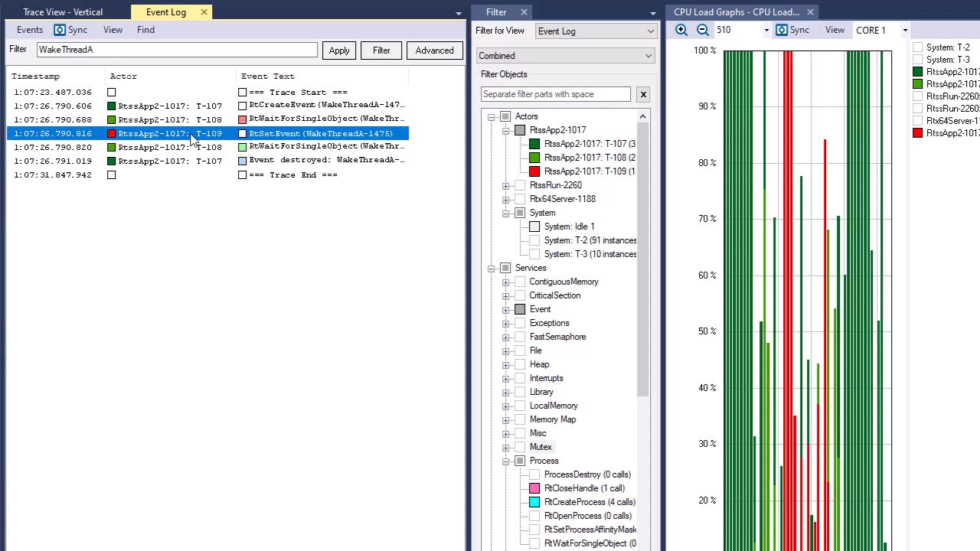
pyautogui.click(85, 13)
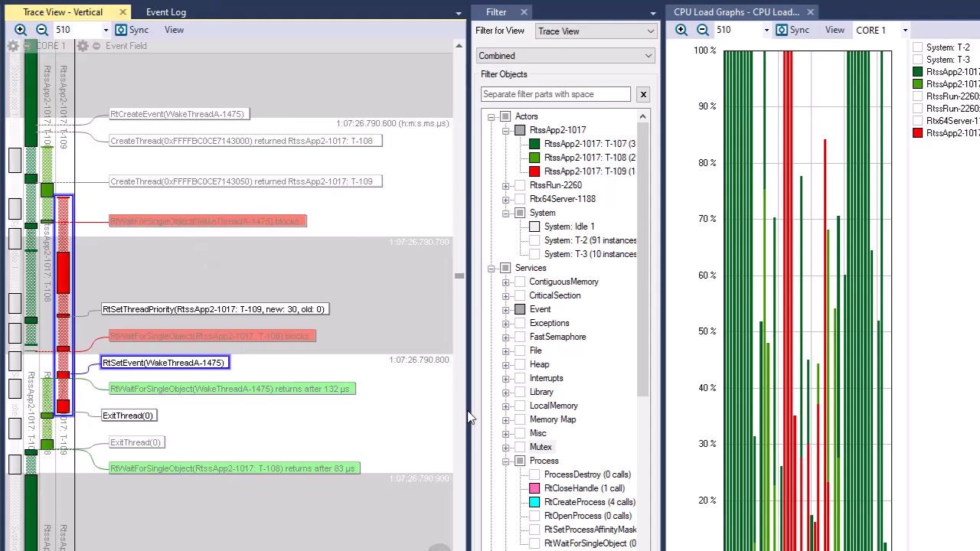
# List the RtCloseHandle calls in the event log from the Process services filter, and return to the vertical trace view
pyautogui.doubleClick(553, 489)
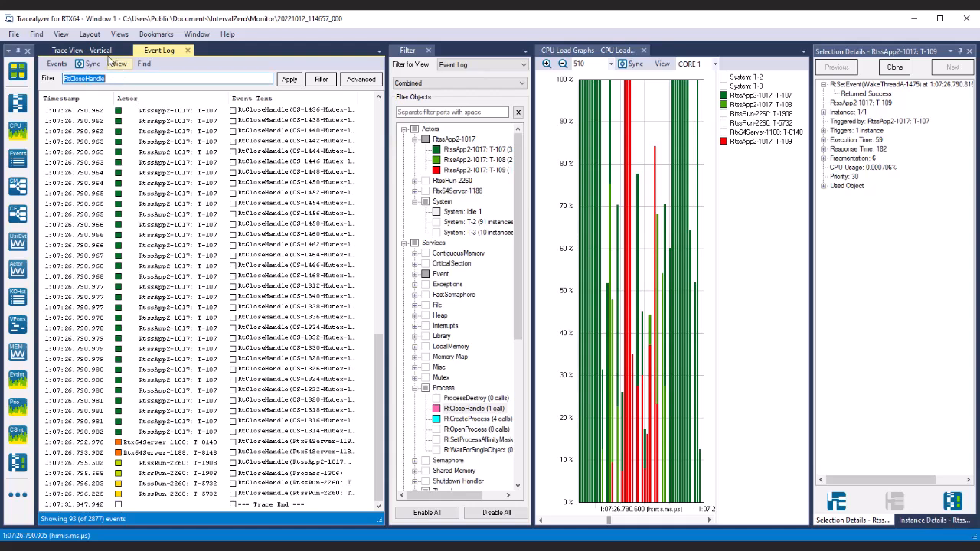
pyautogui.click(108, 52)
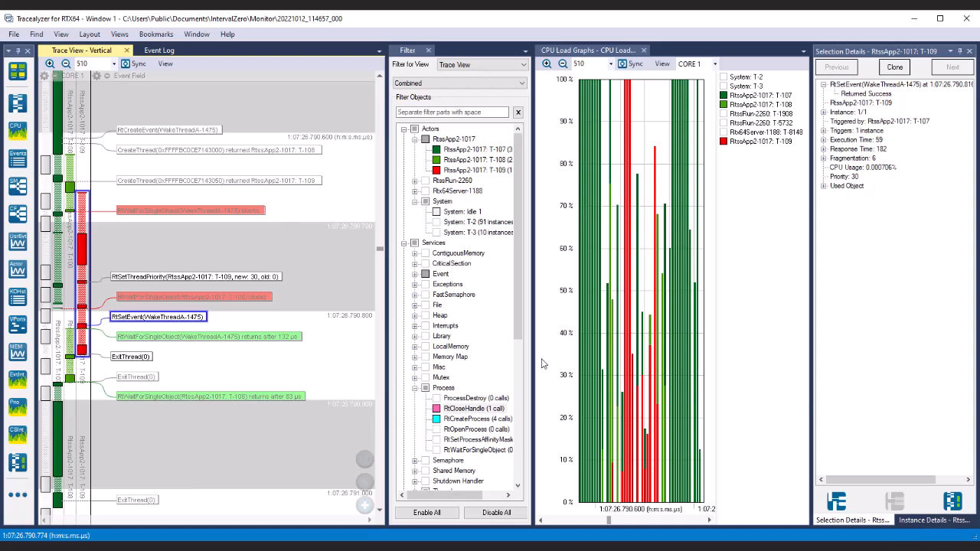
# Examine how the trace view follows the CPU load graph as it moves along the timeline and back
pyautogui.scroll(-1, 646, 313)
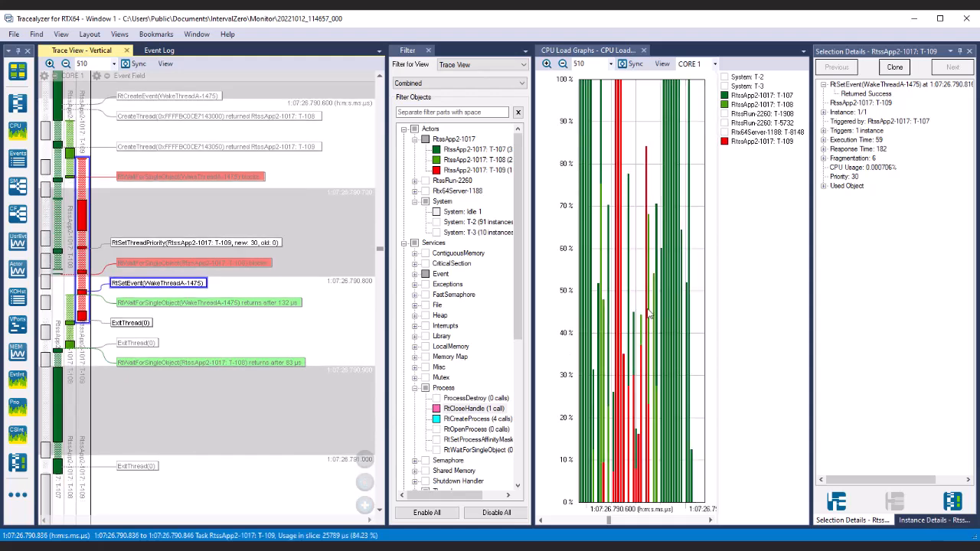
pyautogui.scroll(-3, 647, 313)
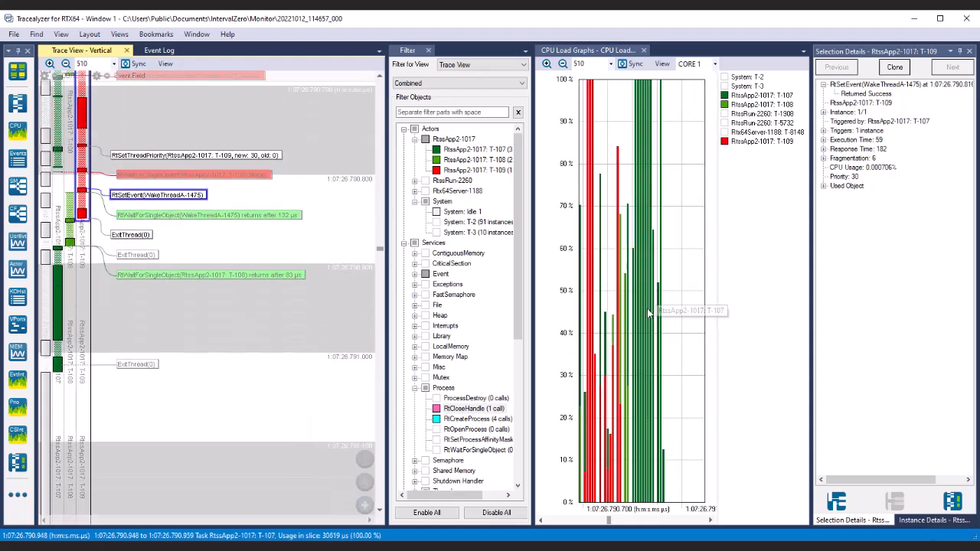
pyautogui.scroll(3, 647, 313)
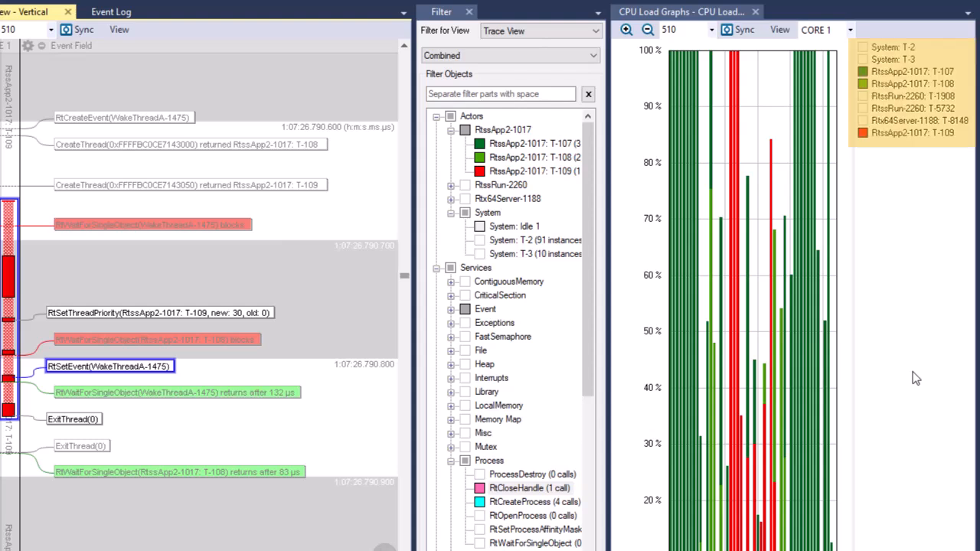
# Hide thread RtssApp2-1017: T-109 through the CPU load graph legend and show it again
pyautogui.click(864, 134)
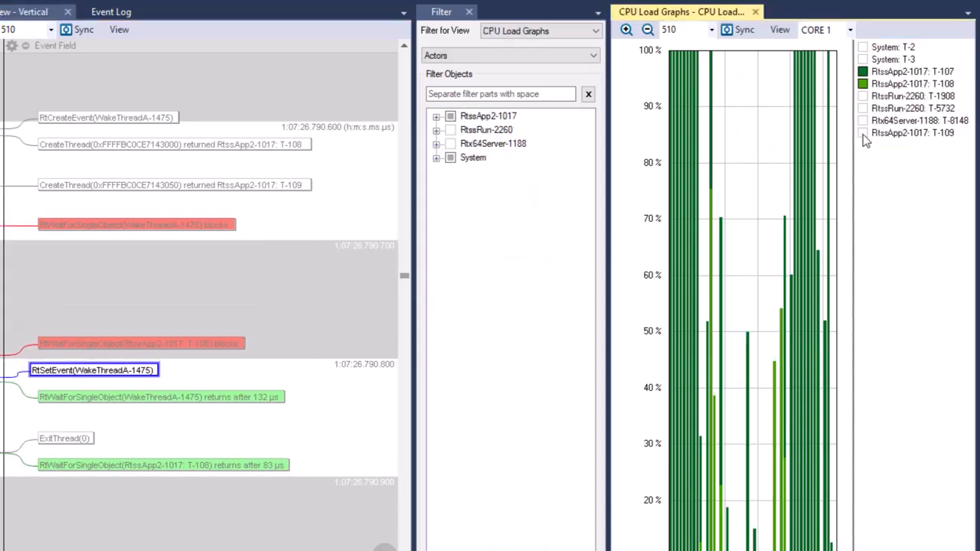
pyautogui.click(863, 134)
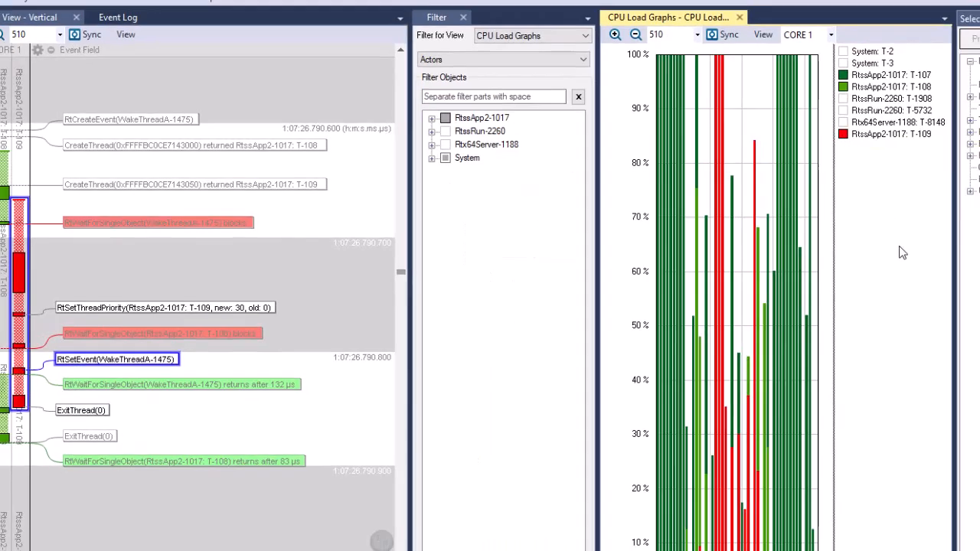